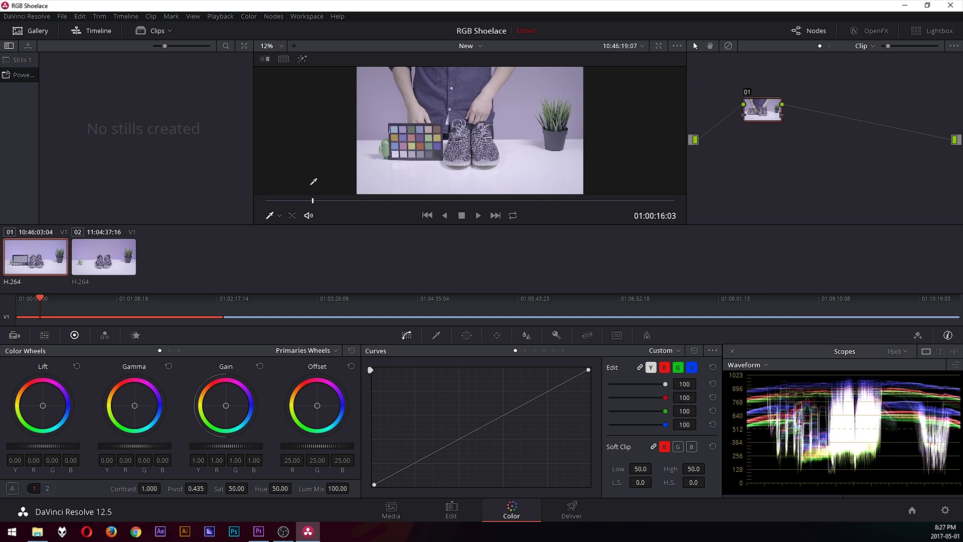
- Show the Color Chart grid overlay in the enhanced viewer and zoom in on the chart
left_click(273, 218)
left_click(279, 297)
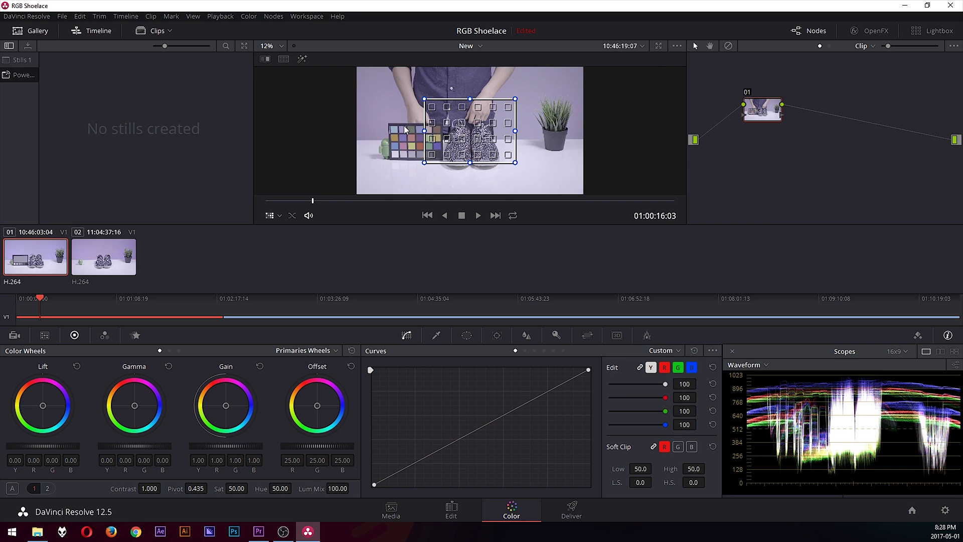
left_click(658, 46)
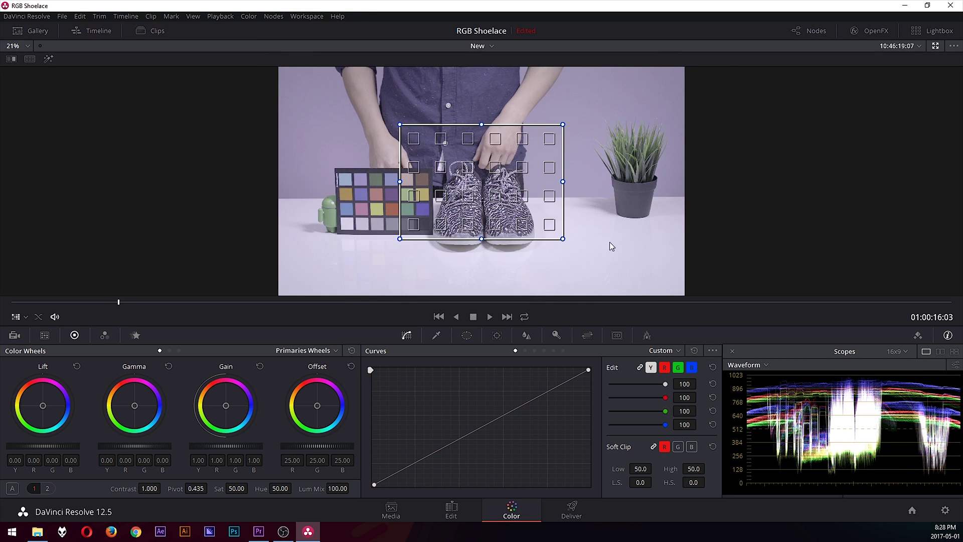
scroll(420, 196, "up", 2)
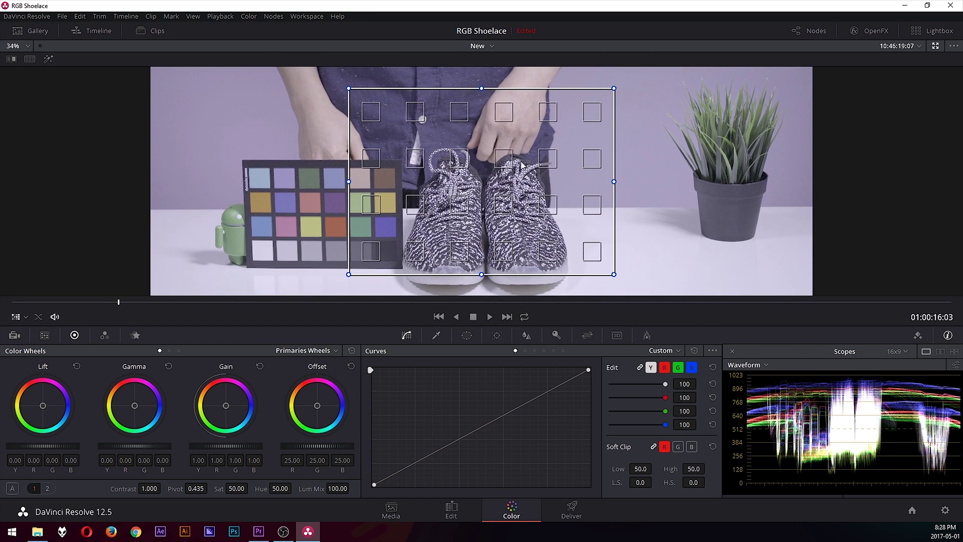
- Drag the grid's edges and four corners to line up with the chart's 24 patches
left_click_drag(606, 180, 480, 182)
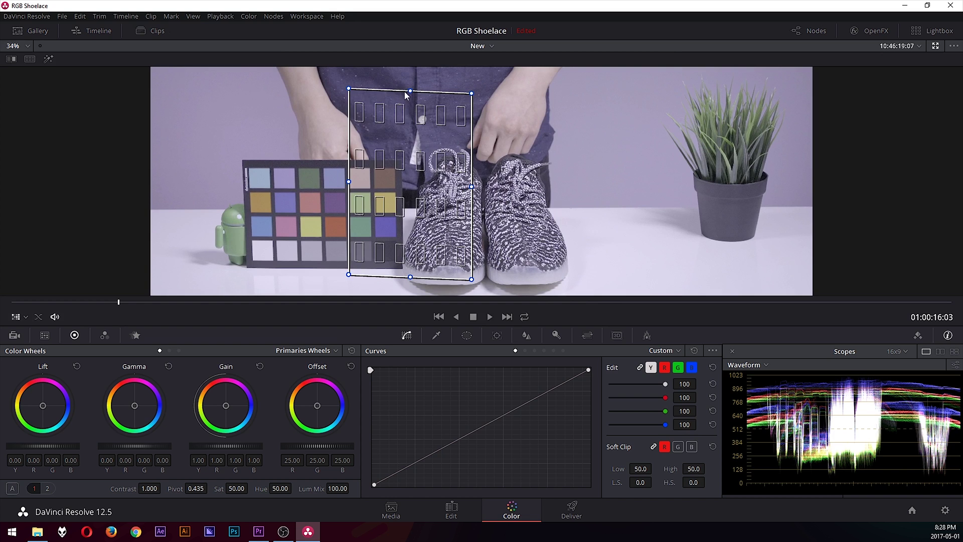
left_click_drag(409, 88, 338, 172)
left_click_drag(371, 219, 399, 215)
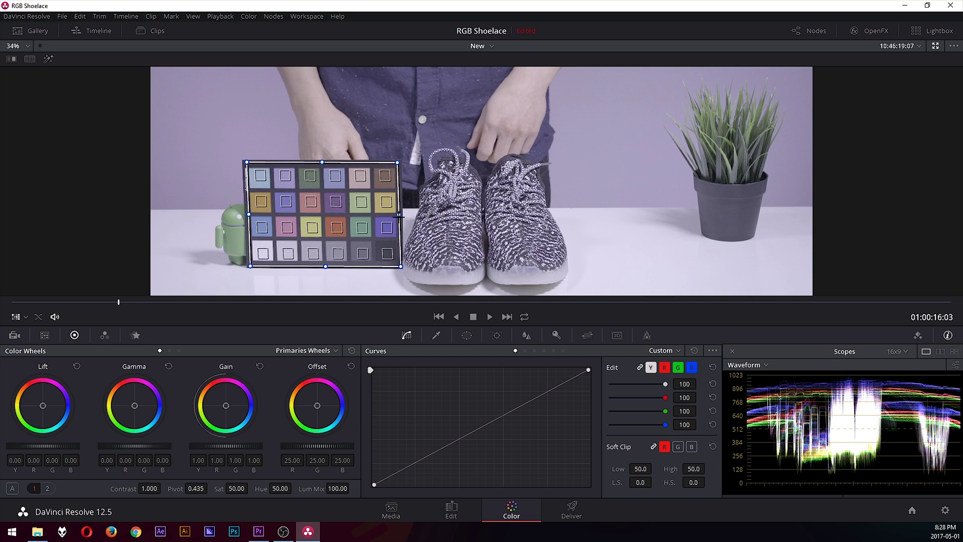
left_click_drag(400, 266, 397, 263)
left_click_drag(397, 160, 398, 162)
left_click_drag(247, 161, 246, 165)
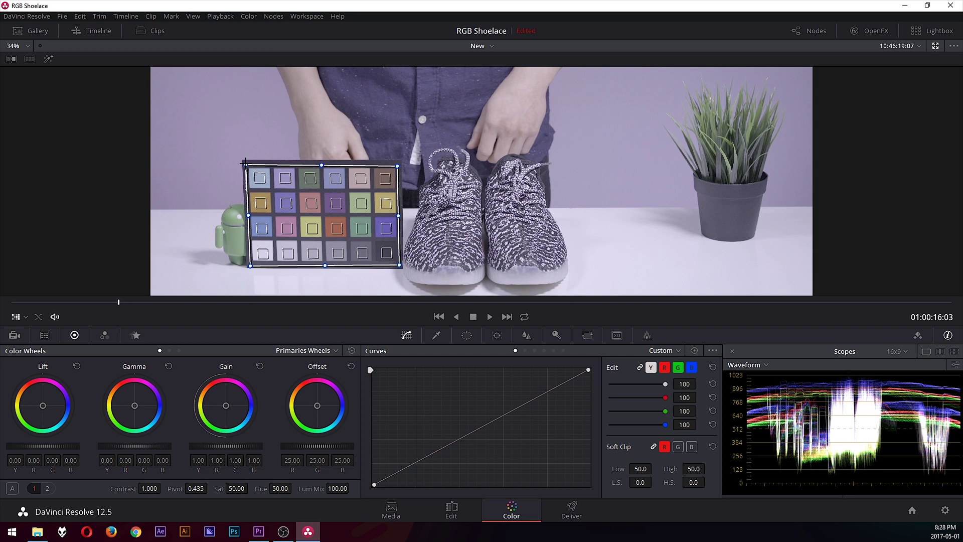
left_click_drag(250, 266, 250, 262)
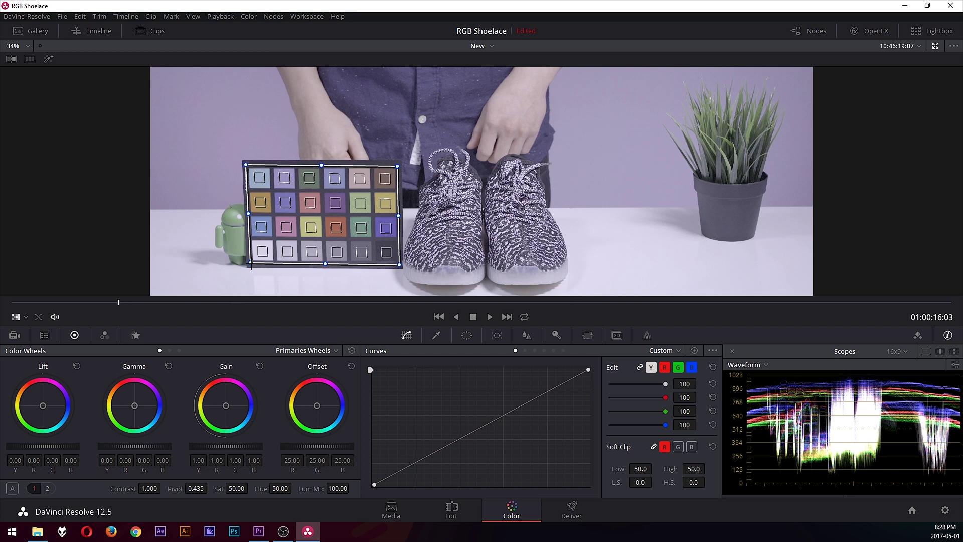
left_click_drag(400, 265, 400, 264)
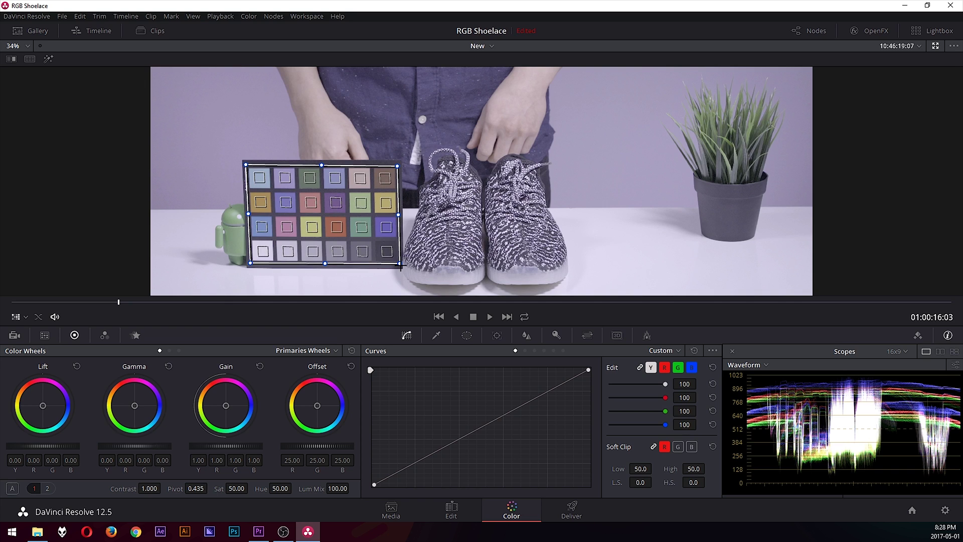
- In the Color Match palette, choose the Datacolor SpyderCheckr 24 chart with Gamma 2.4 source gamma
left_click(45, 335)
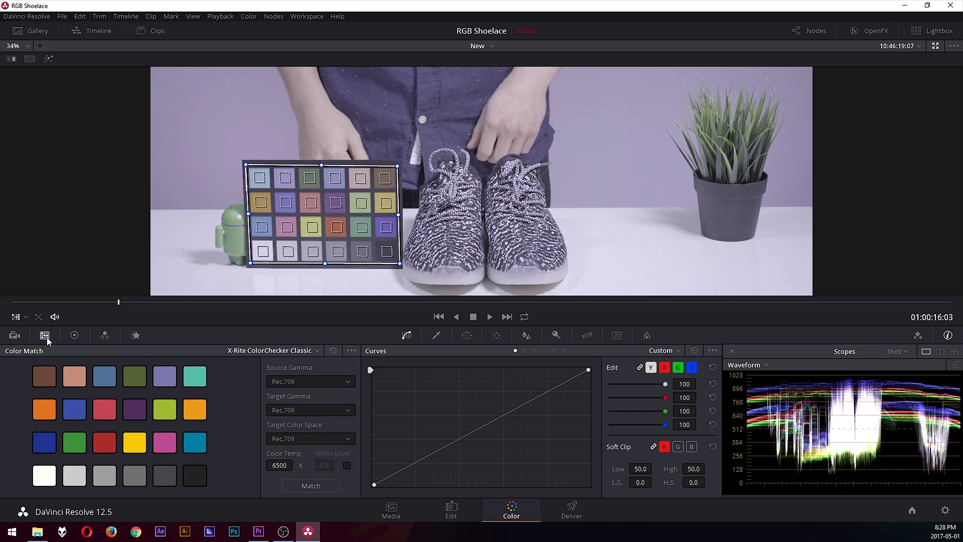
left_click(295, 352)
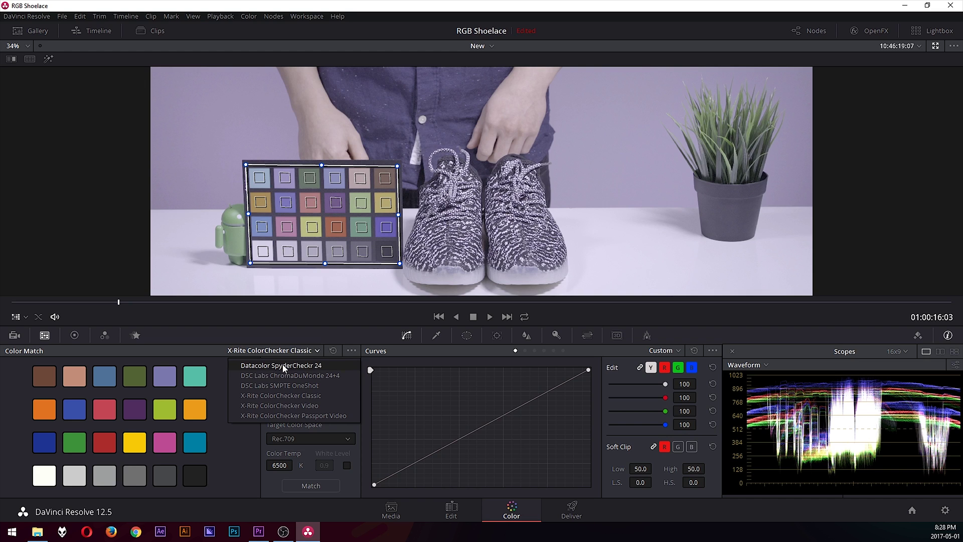
left_click(284, 366)
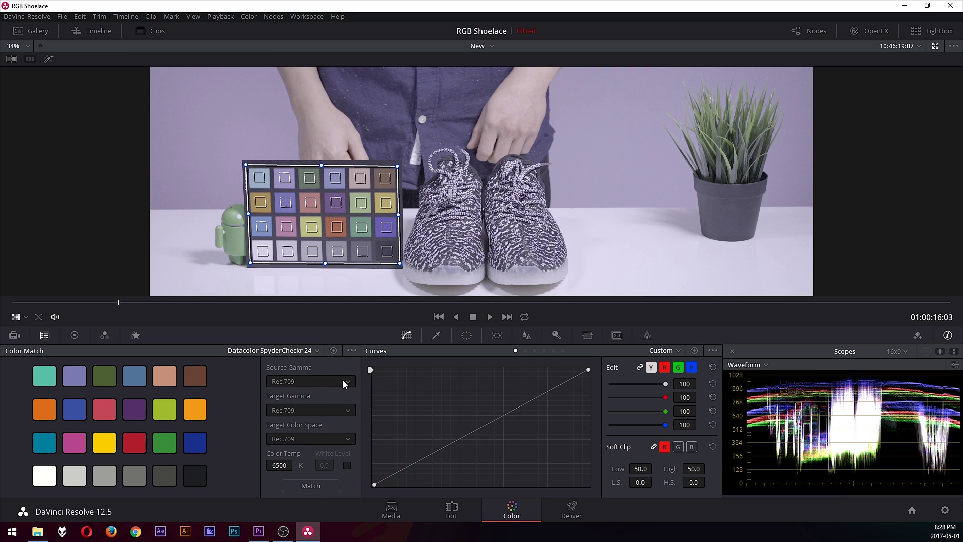
left_click(299, 381)
scroll(326, 441, "down", 2)
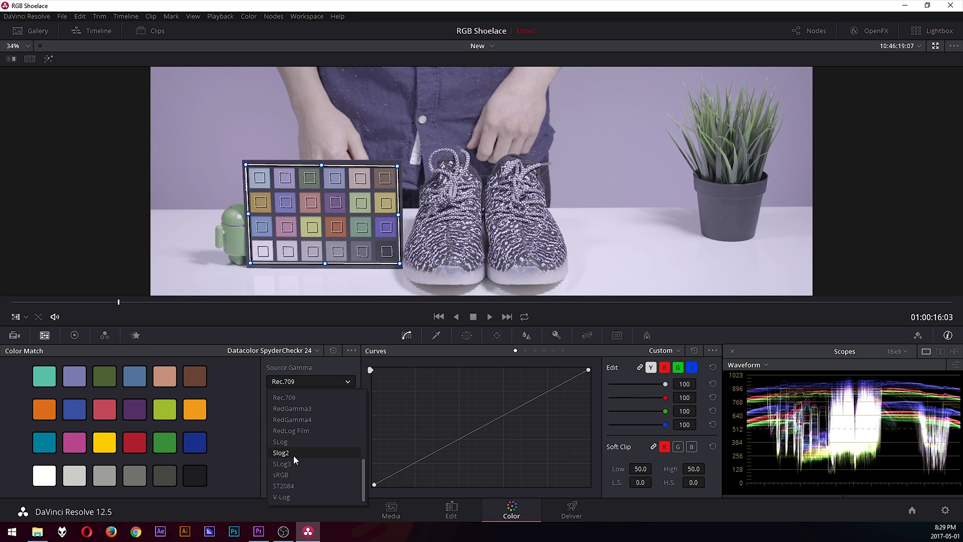
scroll(310, 450, "up", 4)
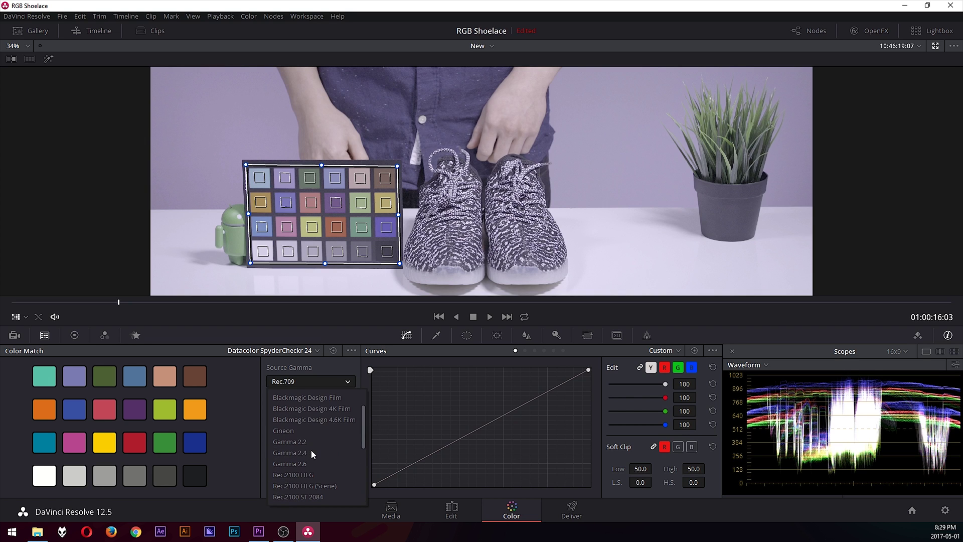
left_click(313, 451)
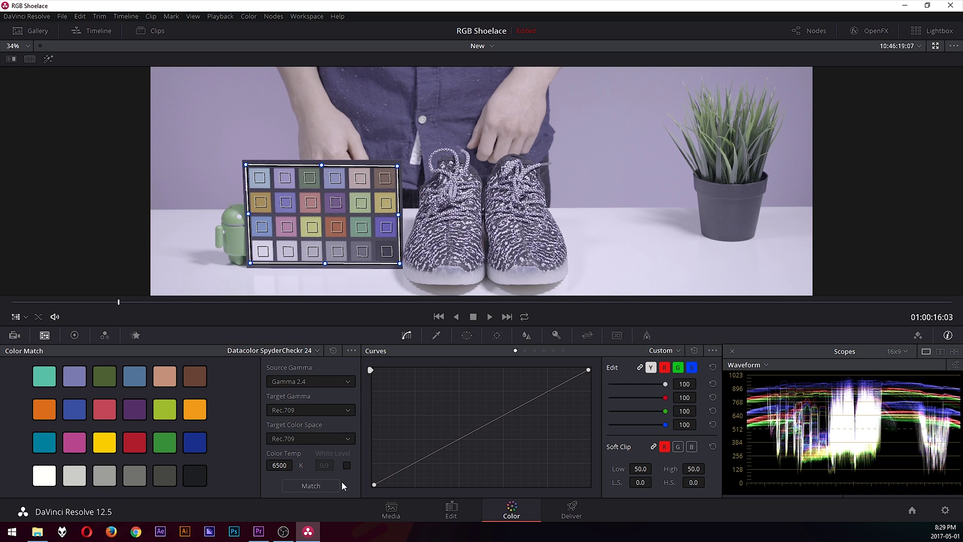
left_click(321, 487)
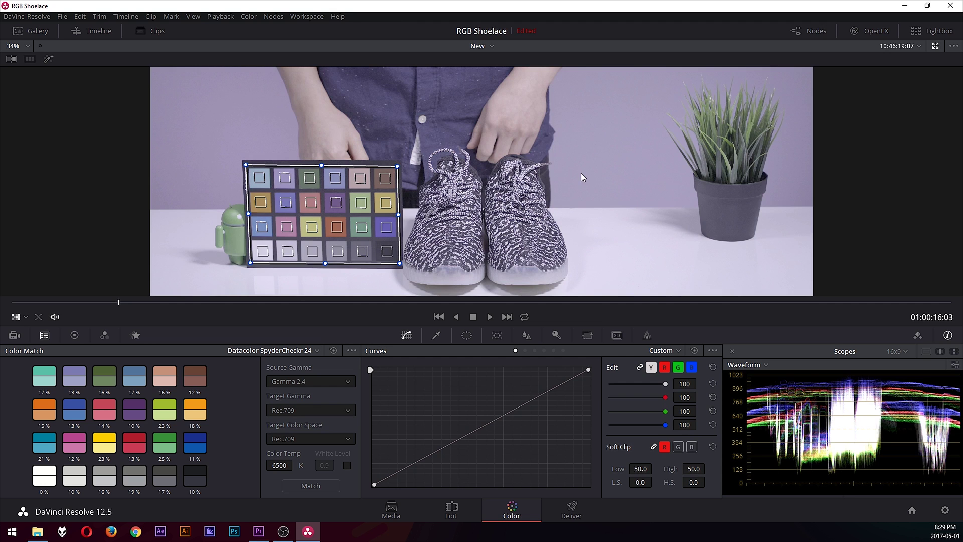
key("shift+d")
key("shift+d")
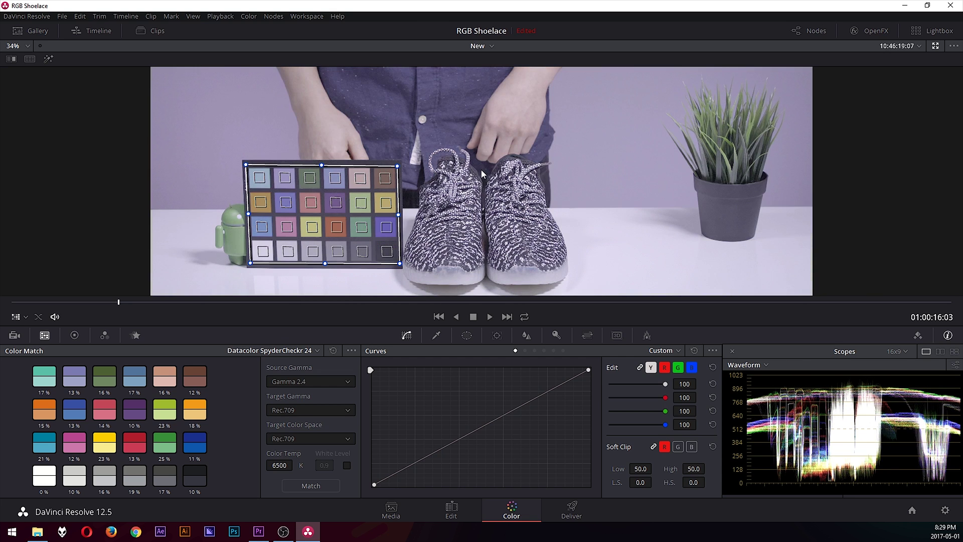
key("shift+d")
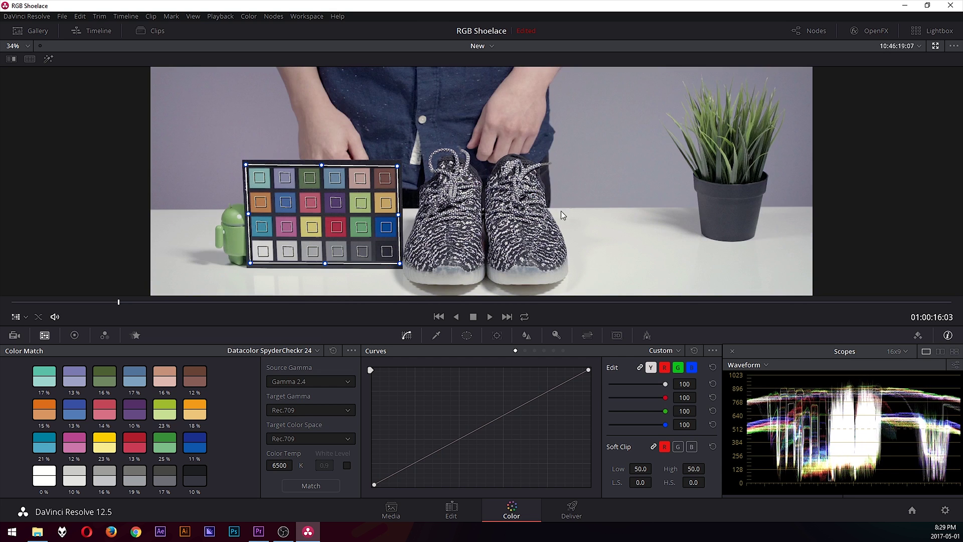
key("shift+d")
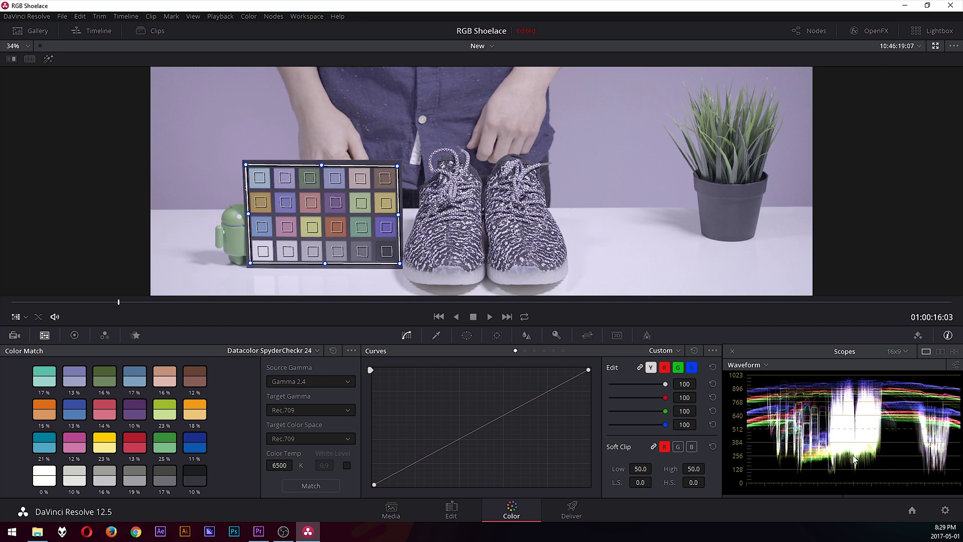
key("shift+d")
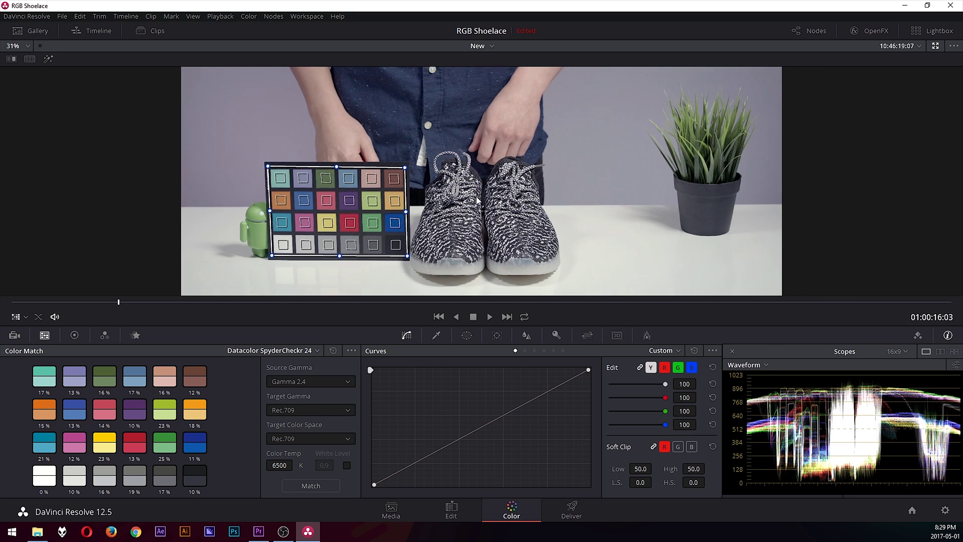
scroll(483, 185, "down", 3)
scroll(484, 185, "down", 1)
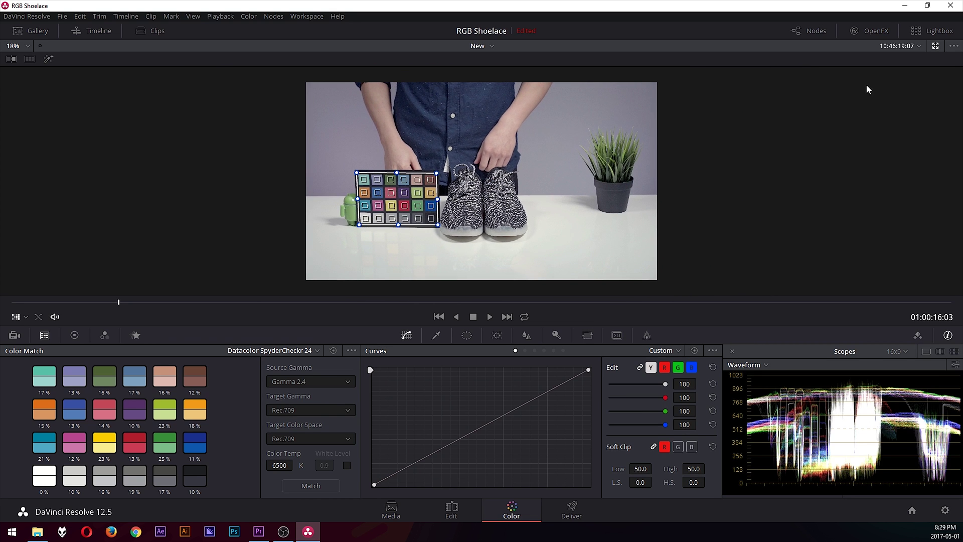
- Leave the enhanced viewer and add a serial node after the first node
left_click(935, 46)
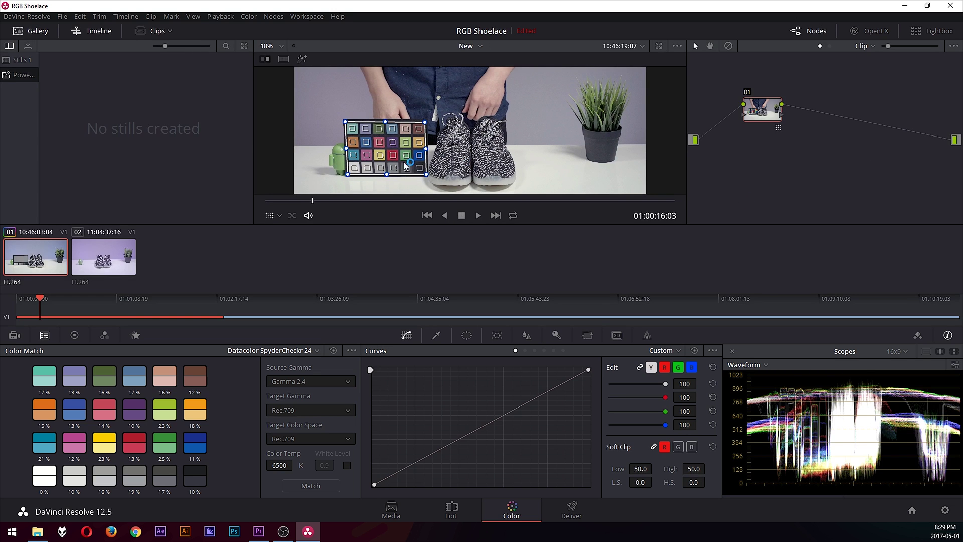
scroll(485, 107, "down", 4)
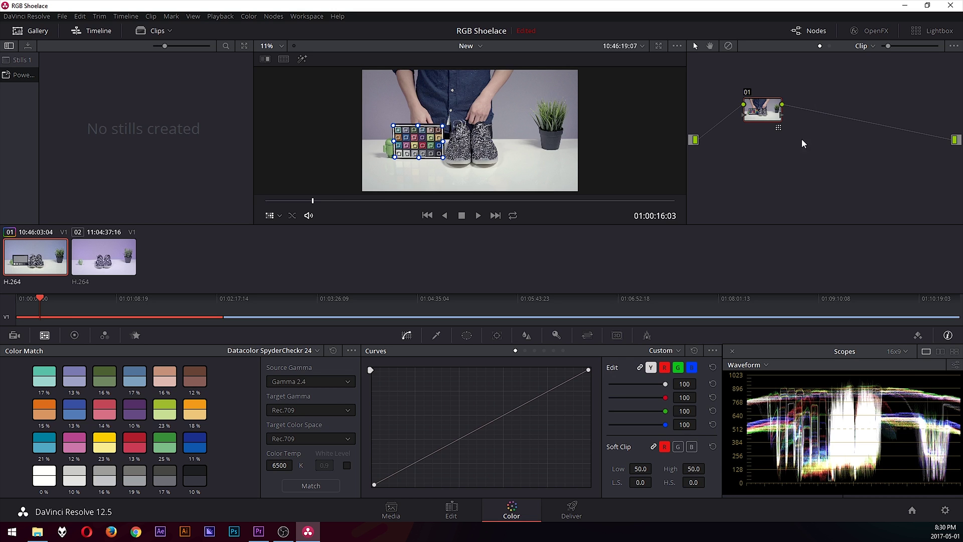
left_click(274, 16)
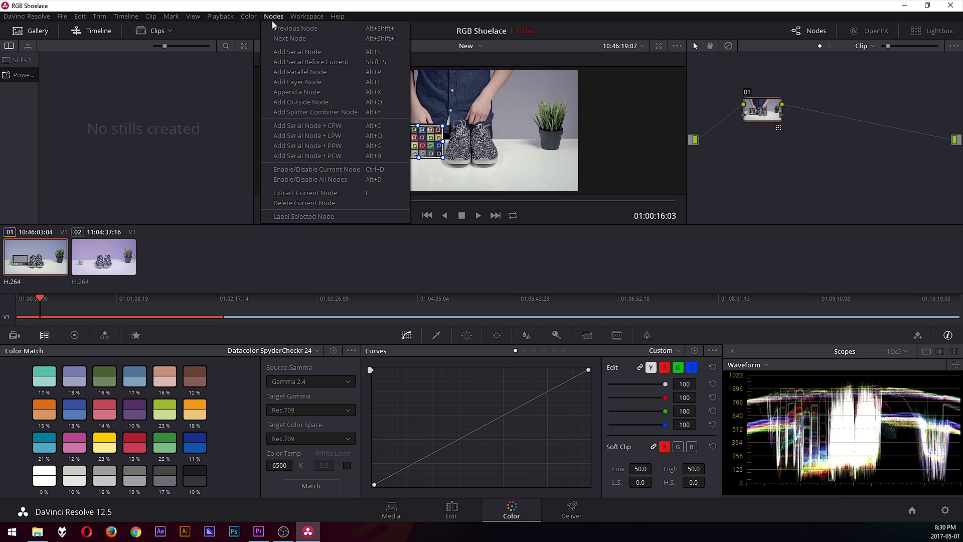
left_click(296, 52)
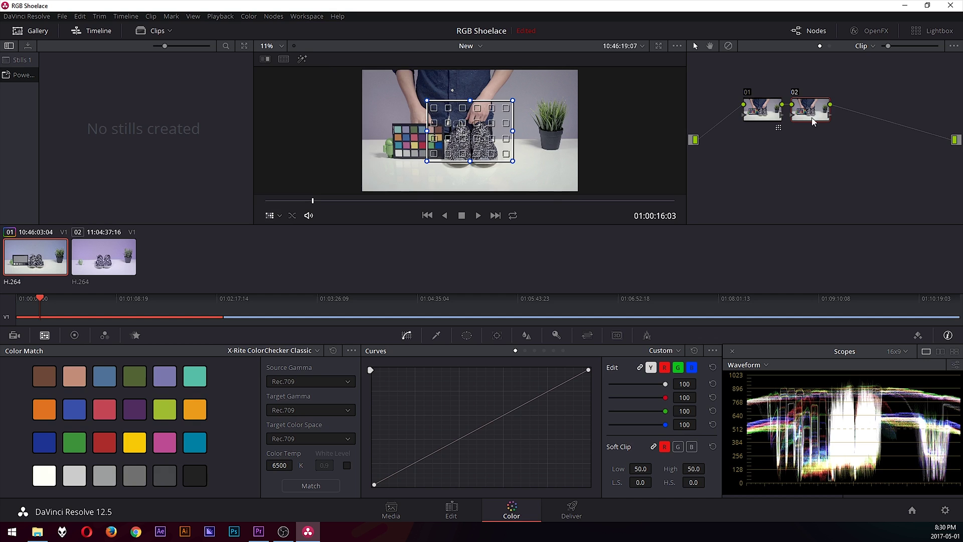
- Turn the chart overlay off and set contrast to 1.178 and saturation to 93.20 in Color Wheels
left_click(271, 215)
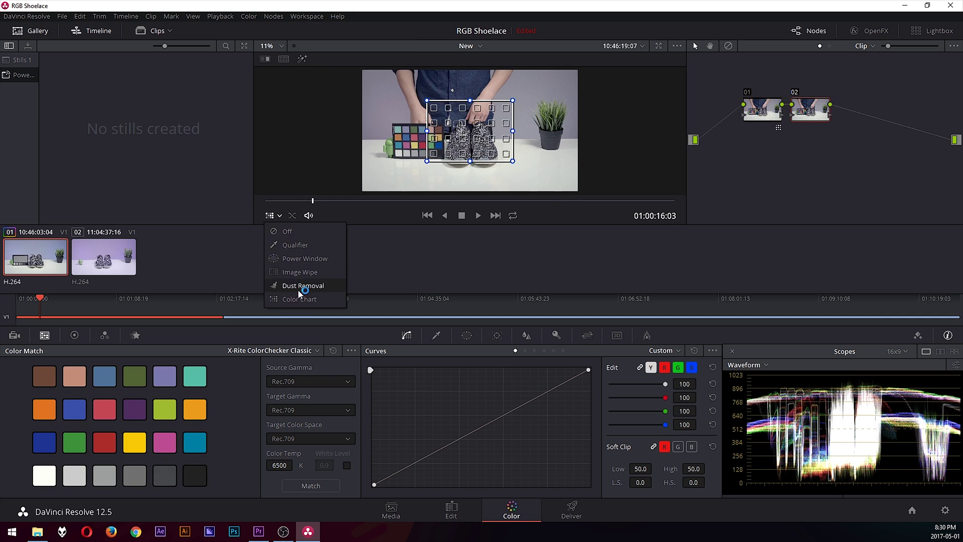
left_click(299, 245)
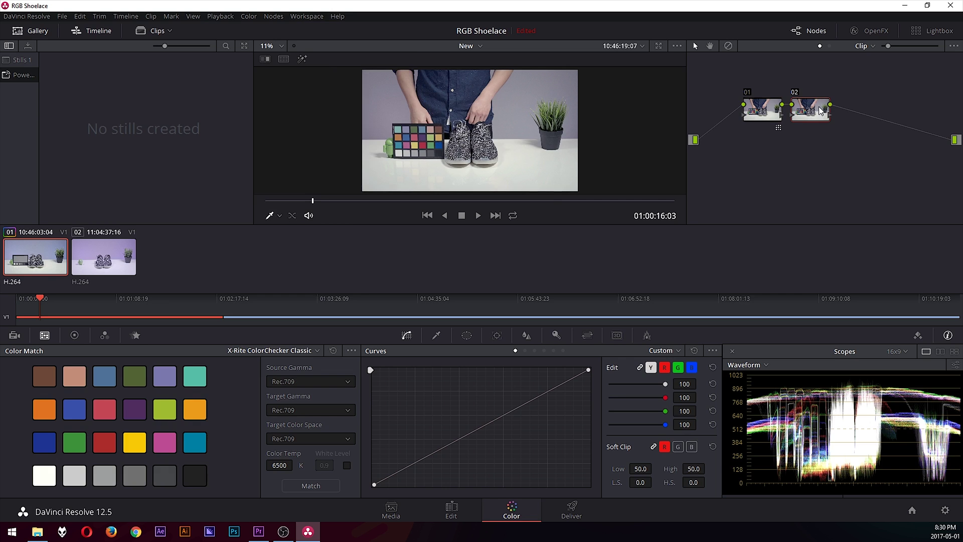
left_click(75, 336)
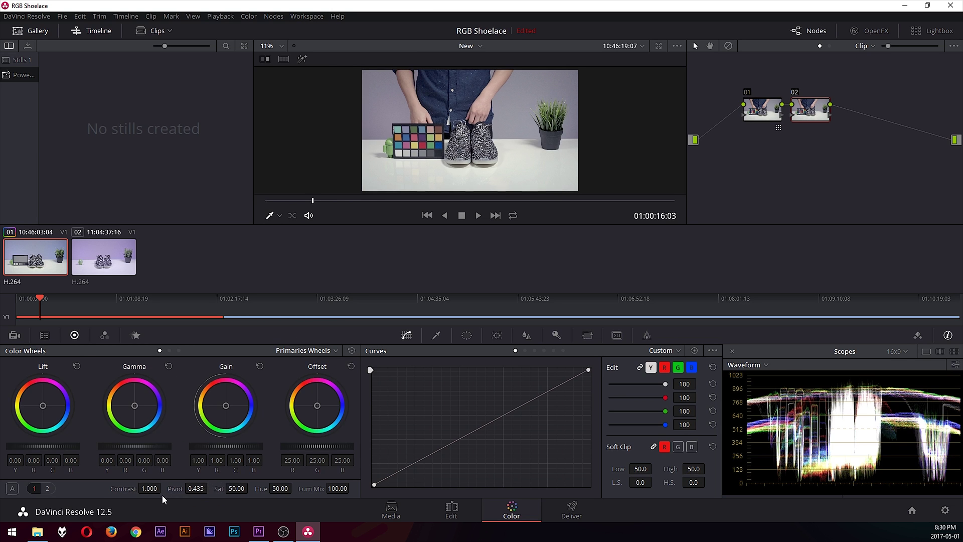
left_click_drag(126, 488, 150, 488)
left_click_drag(219, 489, 255, 487)
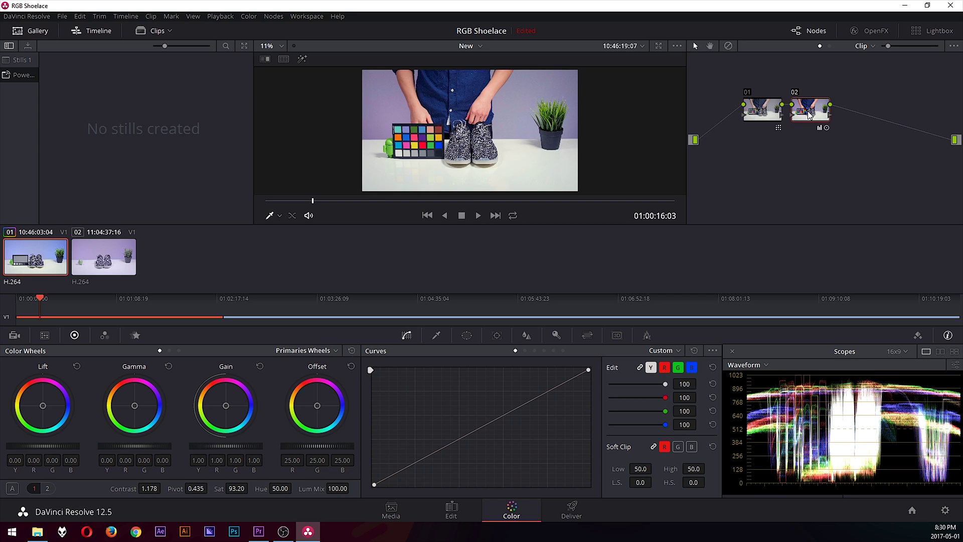
left_click(761, 116)
mouse_move(818, 115)
right_click(40, 260)
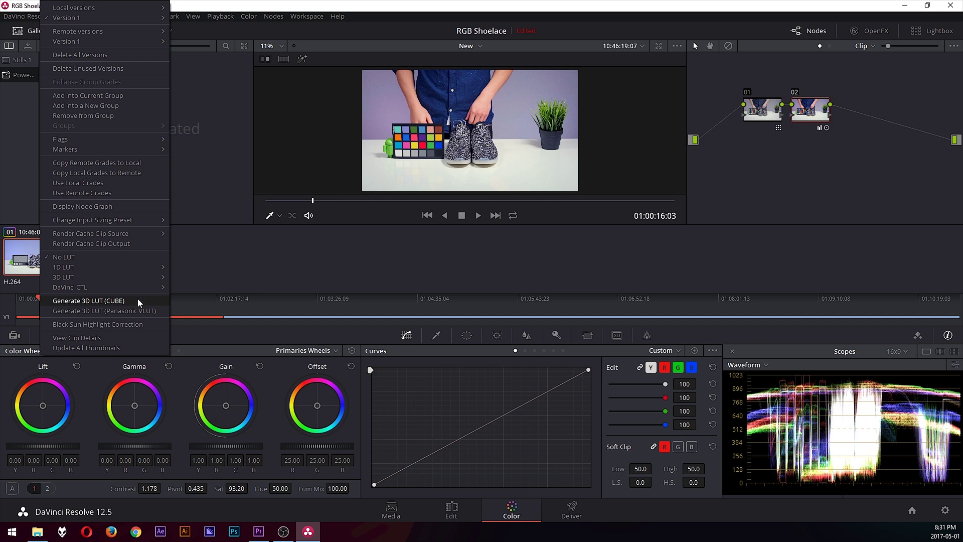
left_click(574, 98)
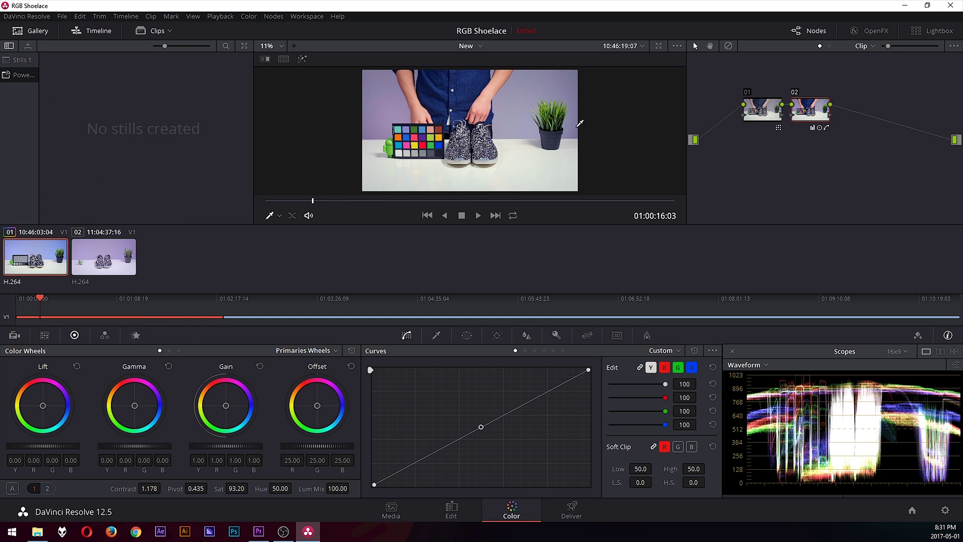
key("shift+d")
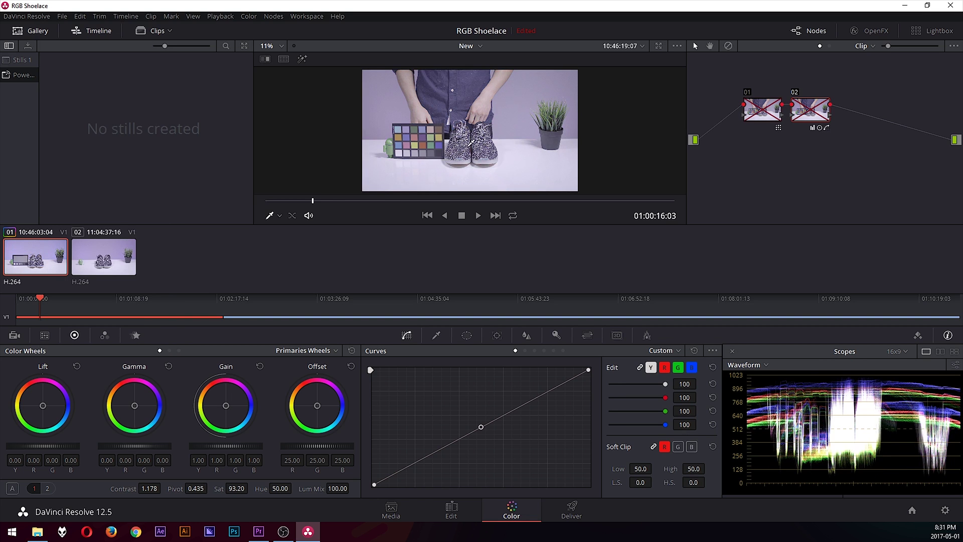
key("shift+d")
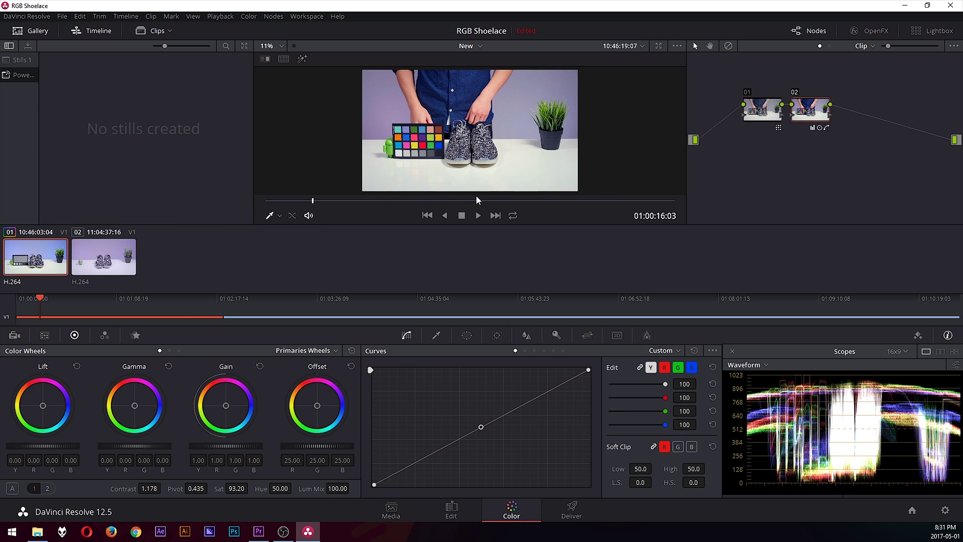
- Generate a 3D LUT (CUBE) from the clip, overwriting Color Chart Corrected_1.C0034.cube
right_click(45, 257)
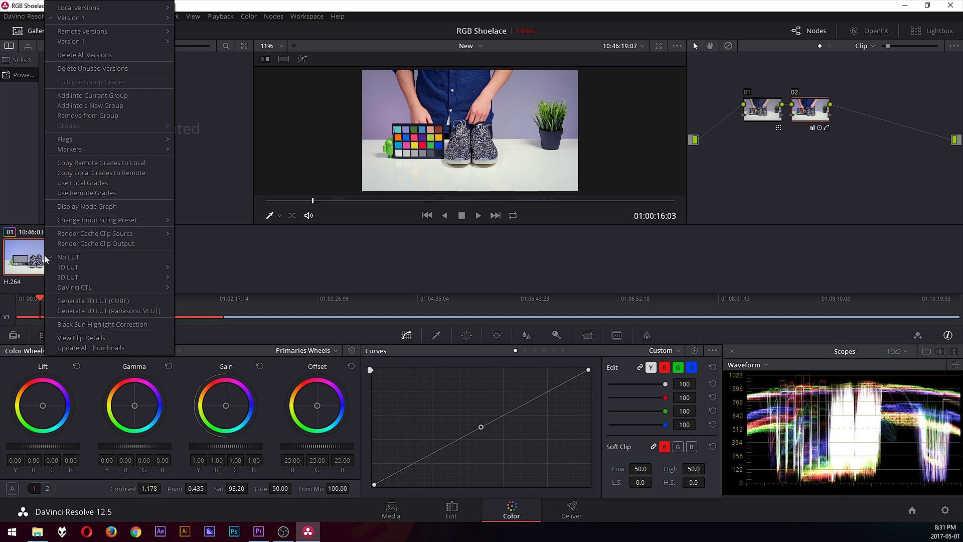
left_click(106, 301)
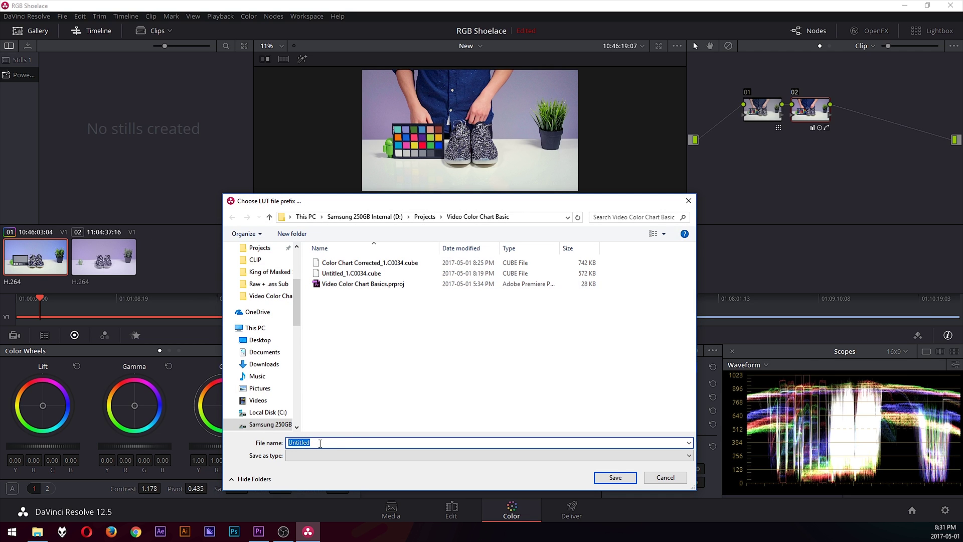
left_click(342, 440)
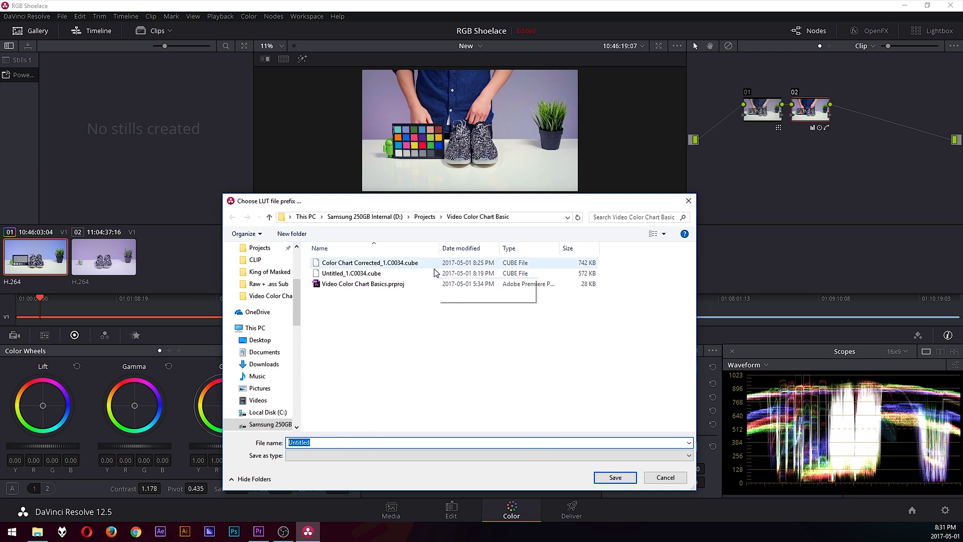
left_click(402, 264)
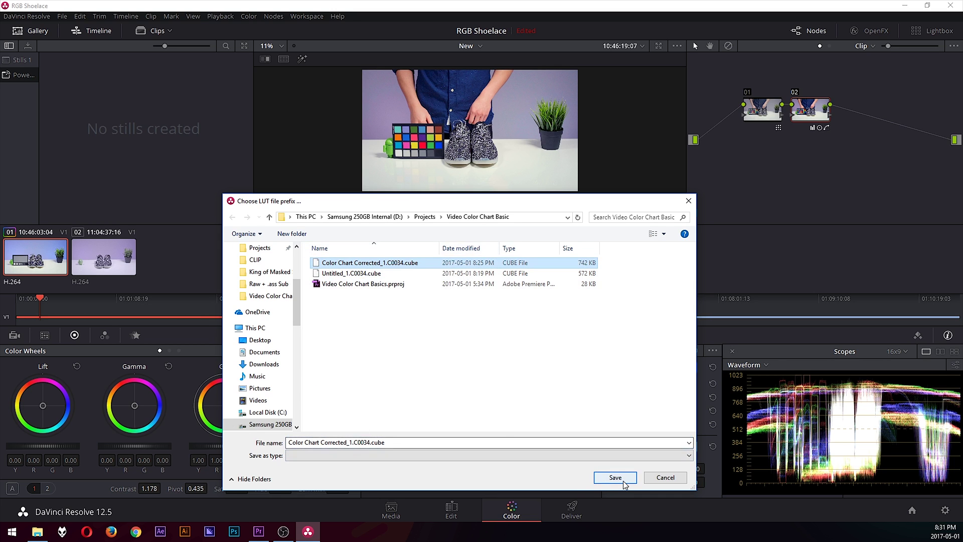
left_click(615, 477)
left_click(511, 267)
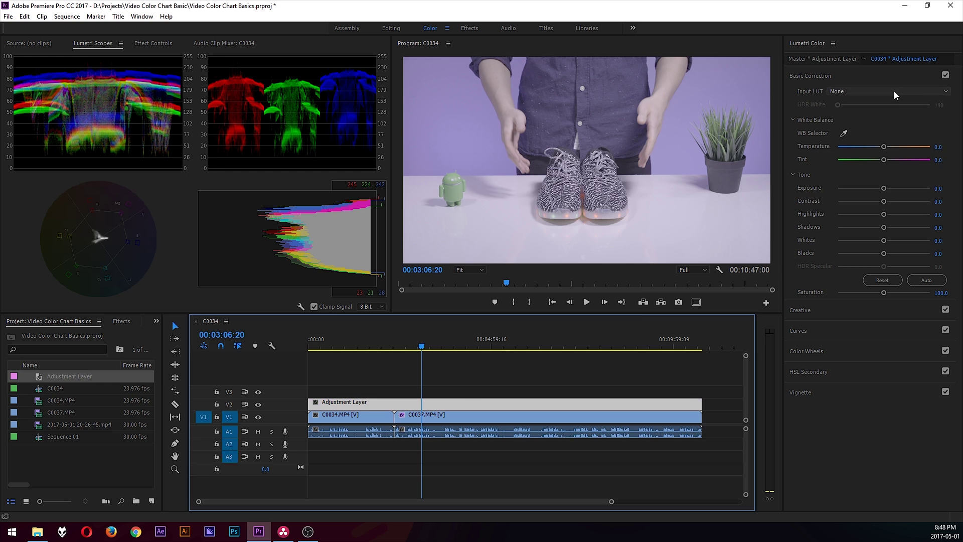
- Load the Color Chart Corrected .cube as the Lumetri Input LUT on the adjustment layer
left_click(893, 91)
left_click(862, 125)
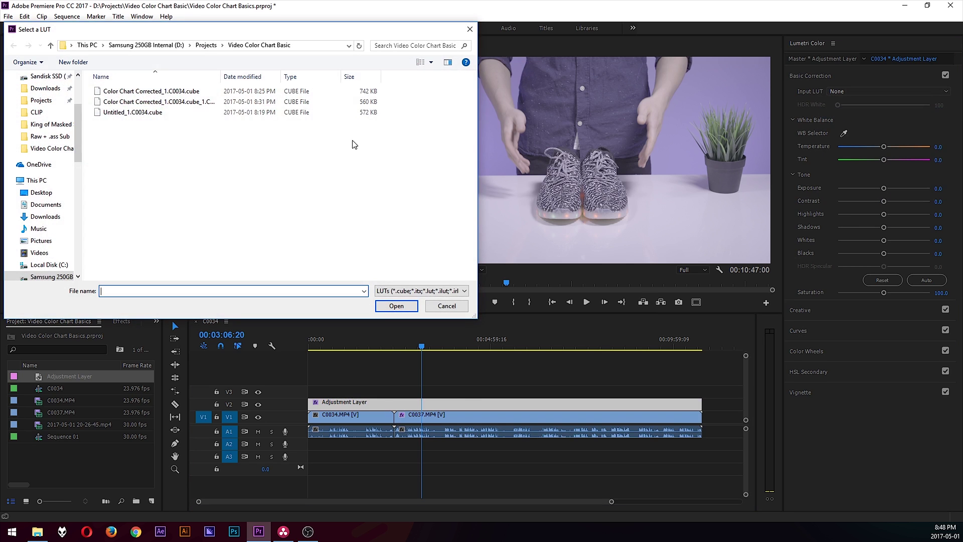
left_click(174, 103)
left_click(396, 305)
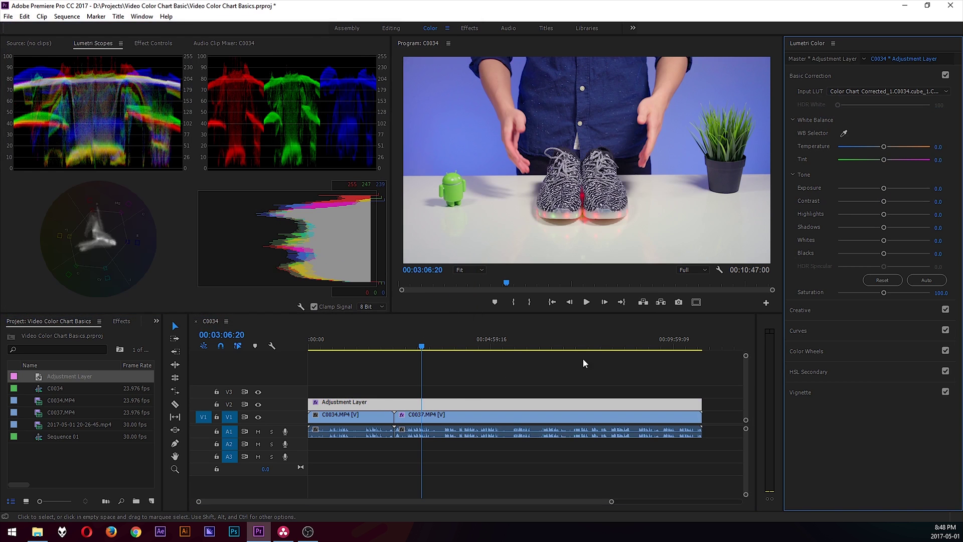
- Toggle the V2 adjustment layer's visibility to compare graded and ungraded footage
left_click(258, 404)
left_click(258, 404)
left_click(258, 404)
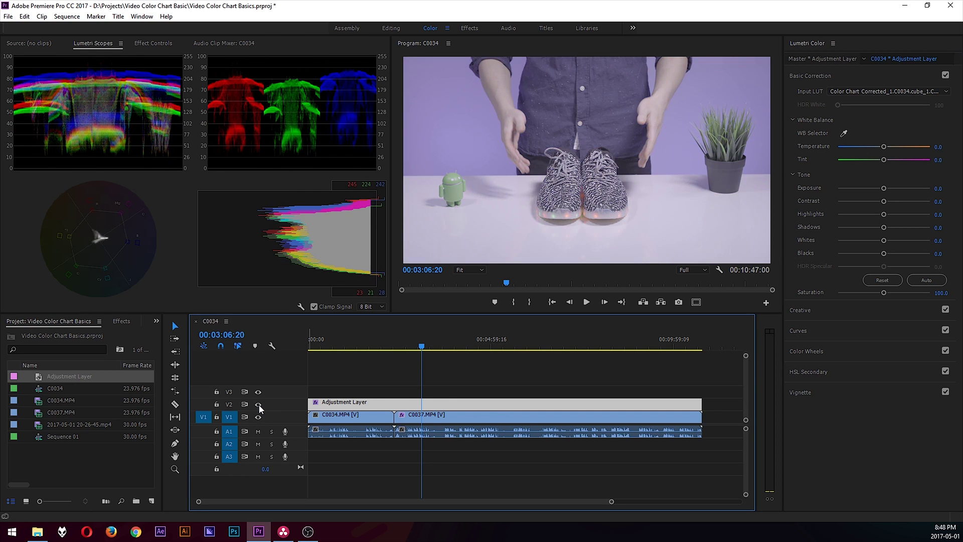
left_click(258, 404)
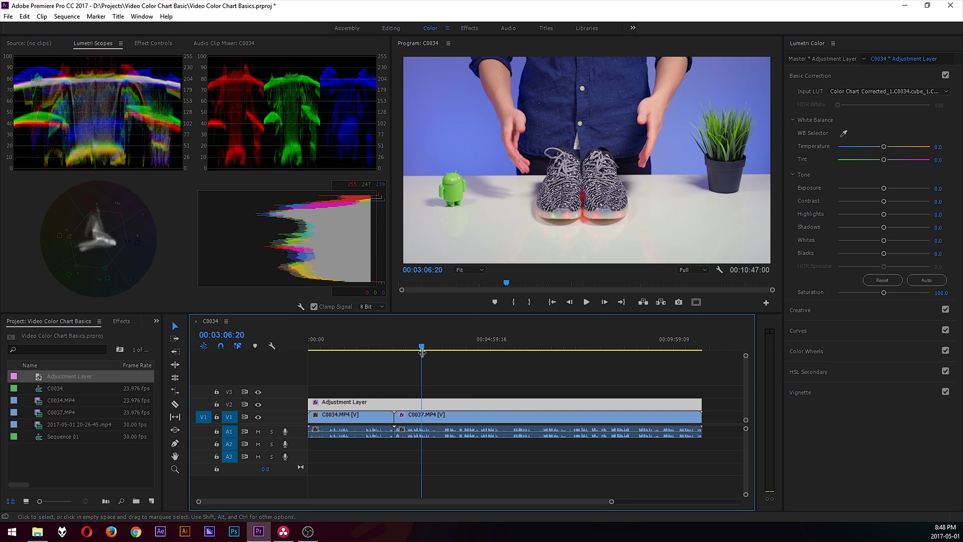